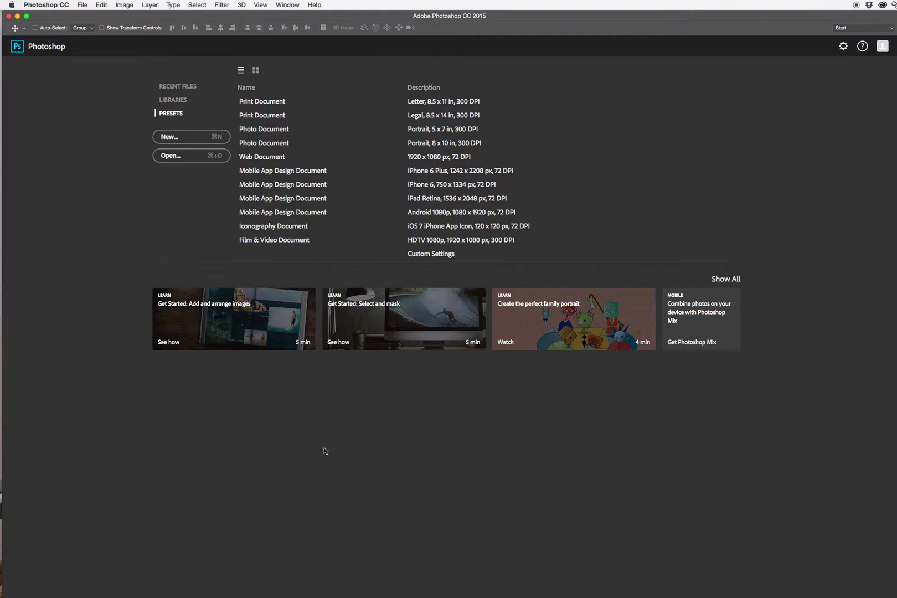
Create a new document 700 pixels wide and 350 pixels high at 72 pixels/inch
click(175, 138)
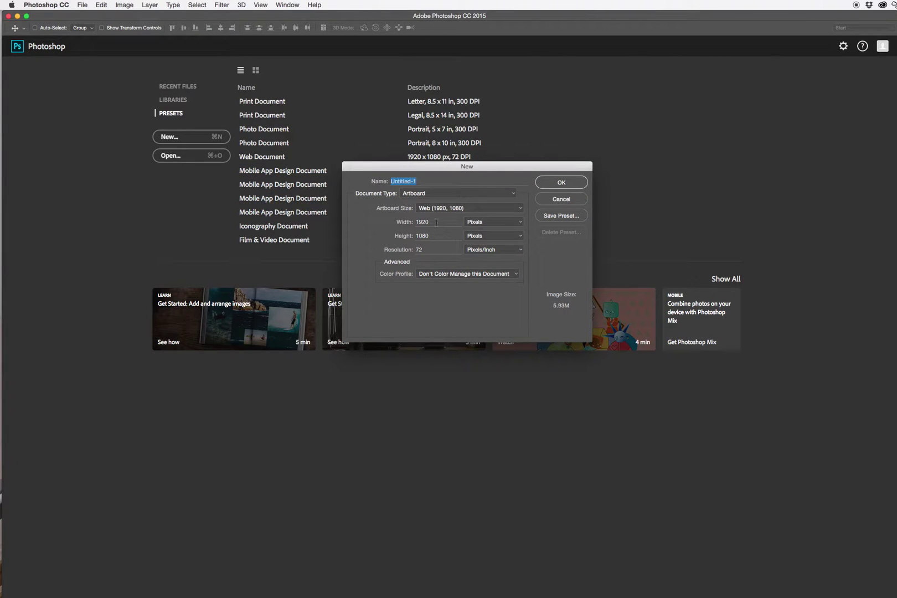
drag(436, 224, 403, 221)
text(700)
key(Tab)
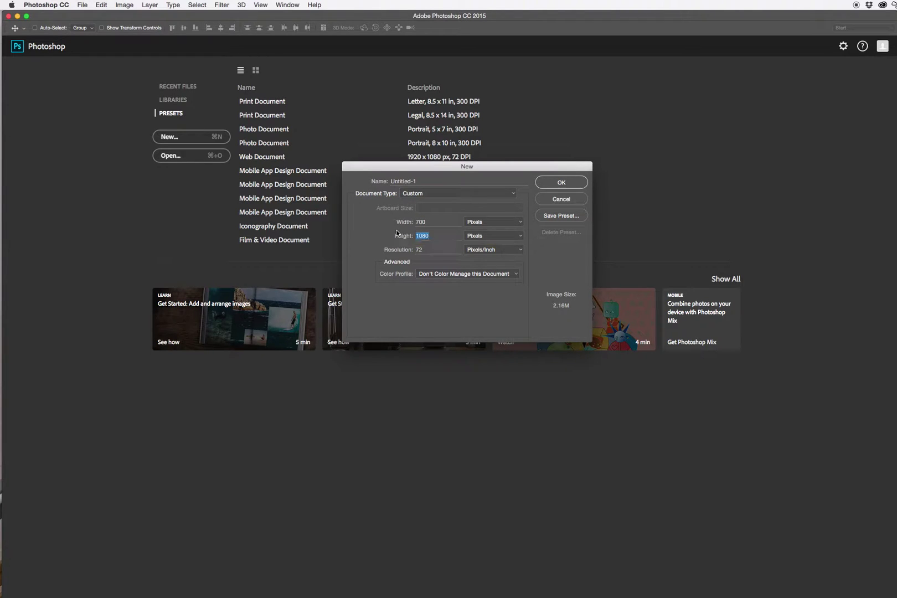
text(350)
click(564, 183)
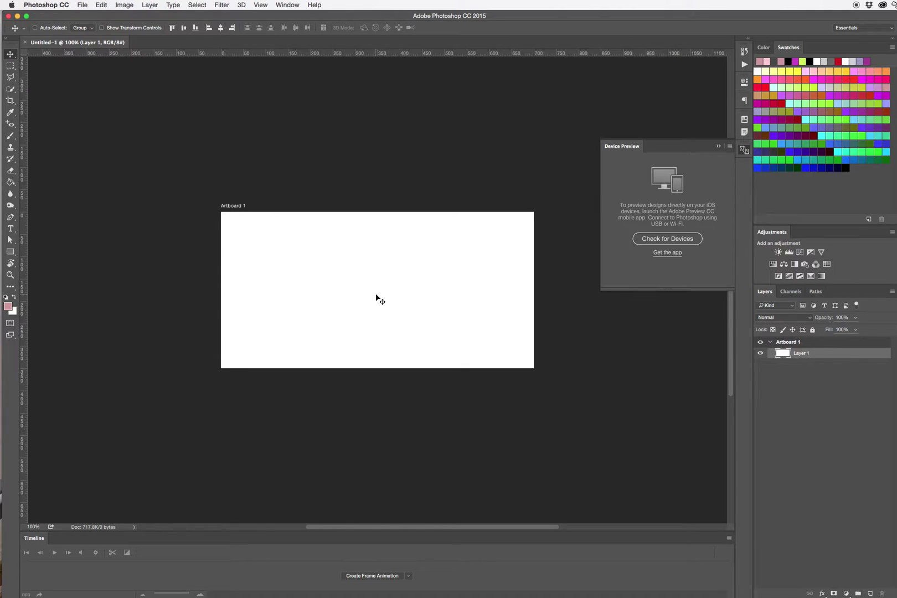
Collapse the Device Preview and check that the Timeline is enabled in the workspace
click(727, 148)
click(718, 146)
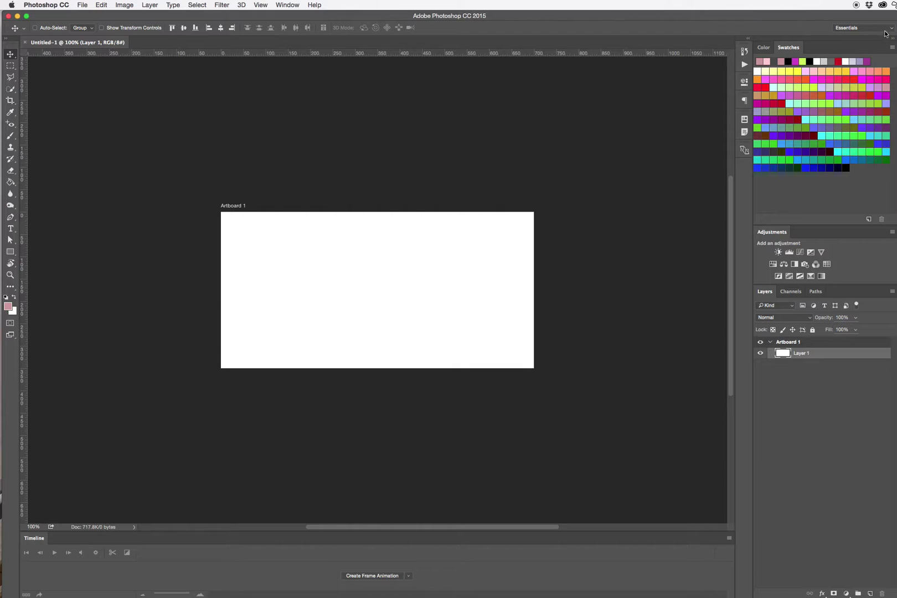
click(285, 4)
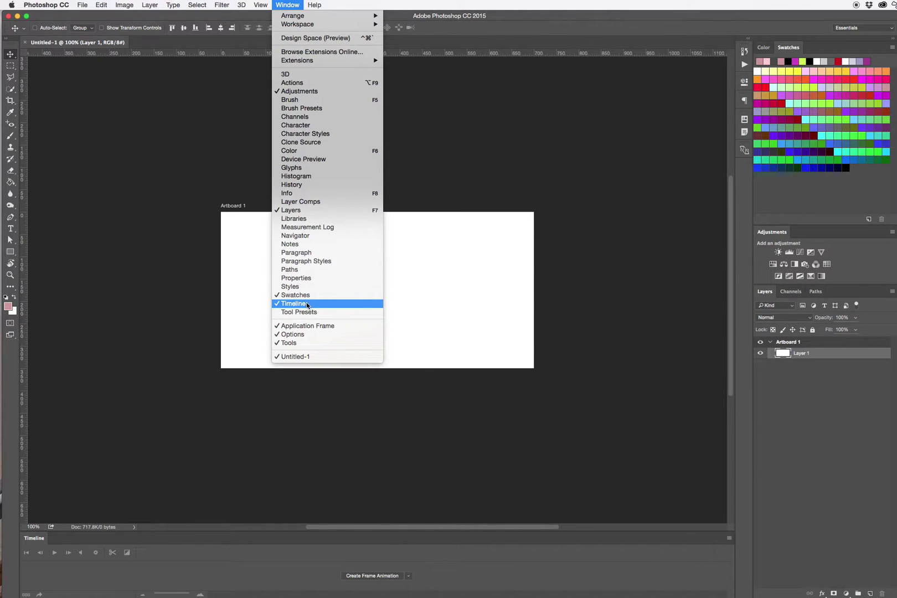
click(124, 150)
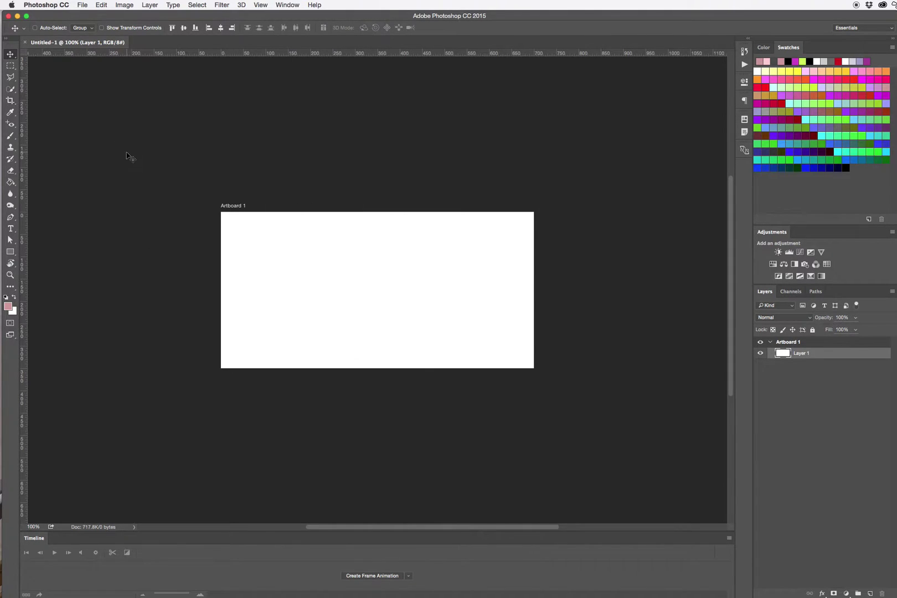
Place IMG_1397.jpg from photos-for-demo as an embedded image, scaled to about 22% and positioned to cover the artboard
click(82, 5)
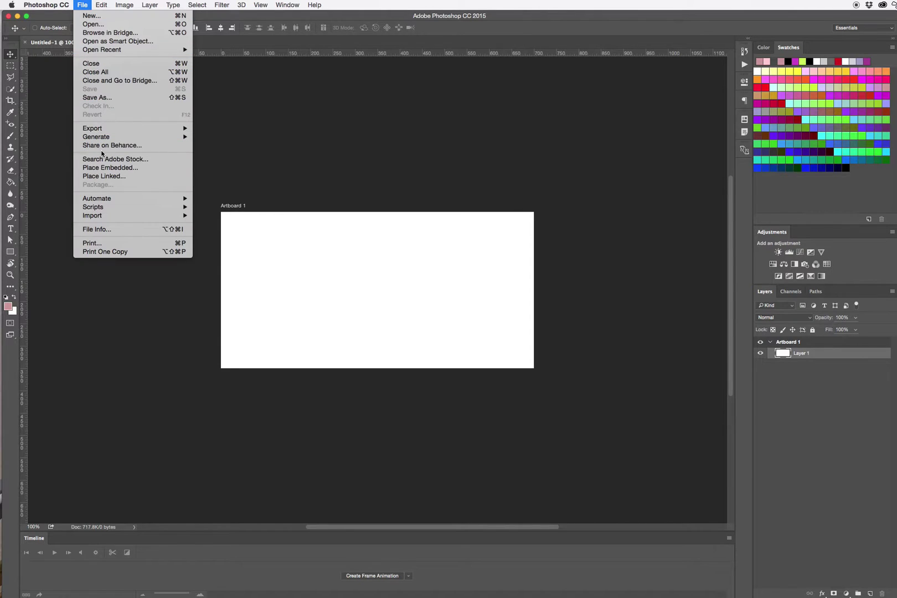
click(113, 168)
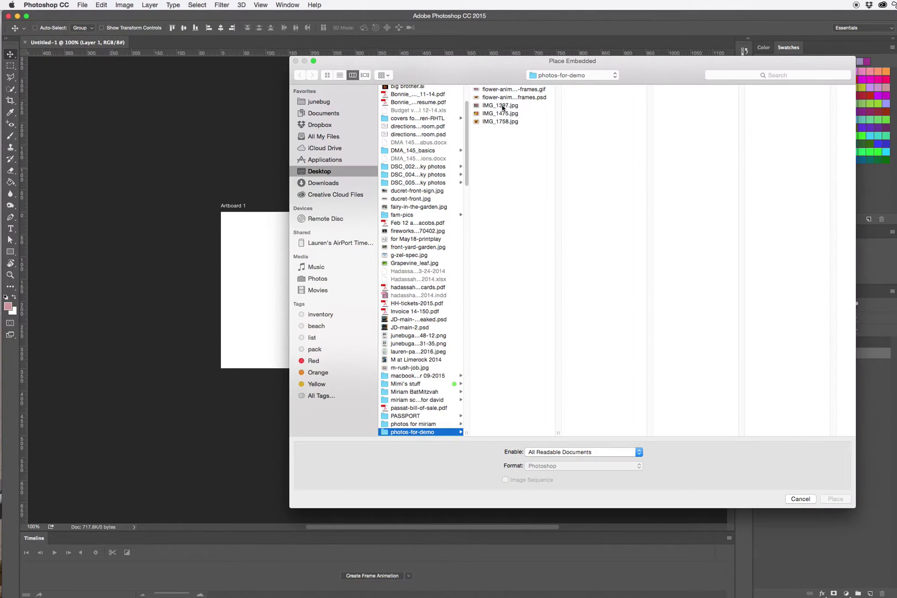
click(500, 106)
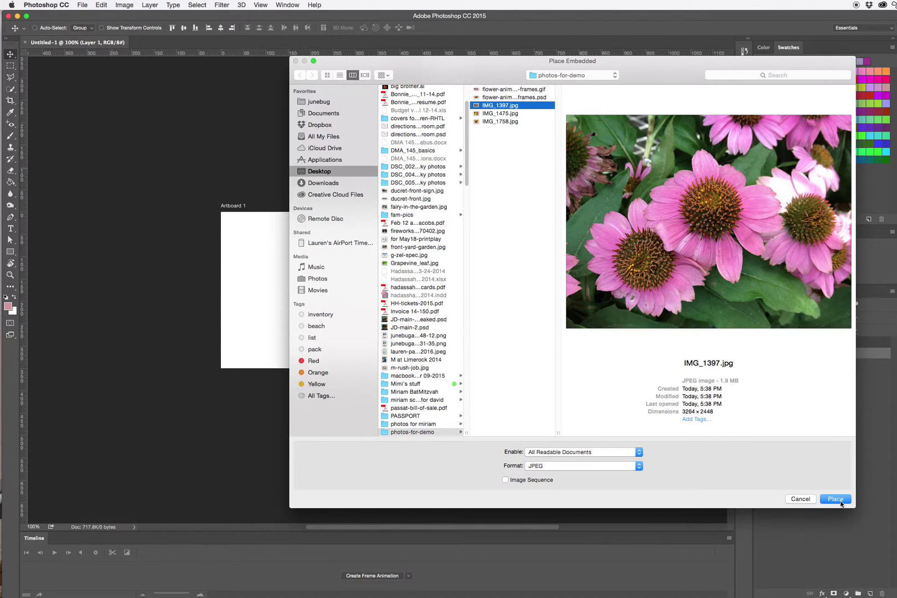
click(836, 499)
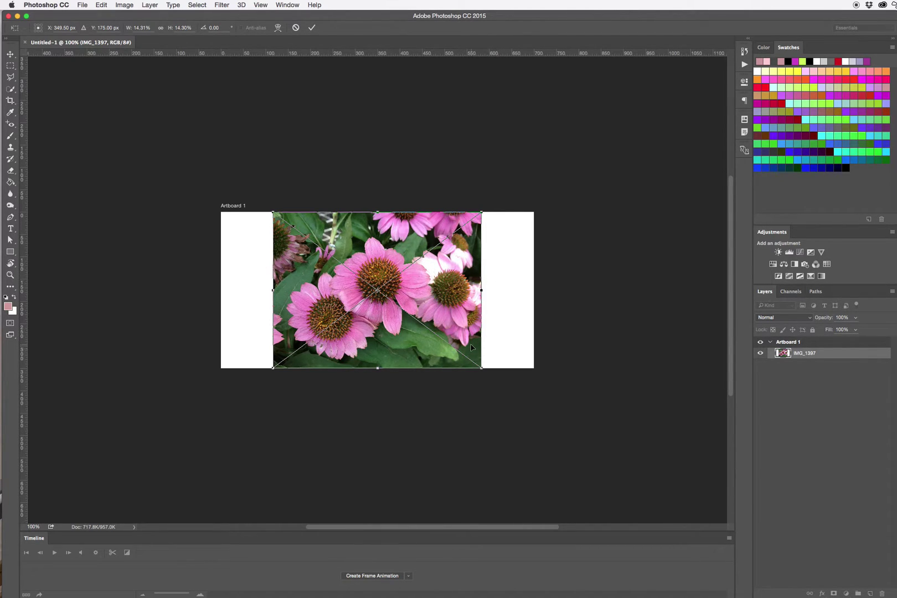
drag(404, 299, 377, 293)
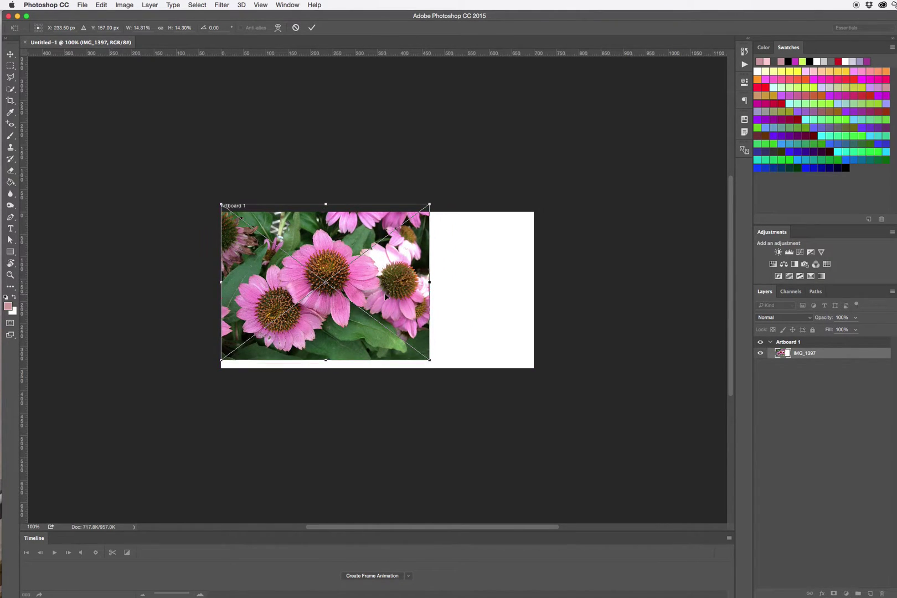
drag(429, 361, 547, 428)
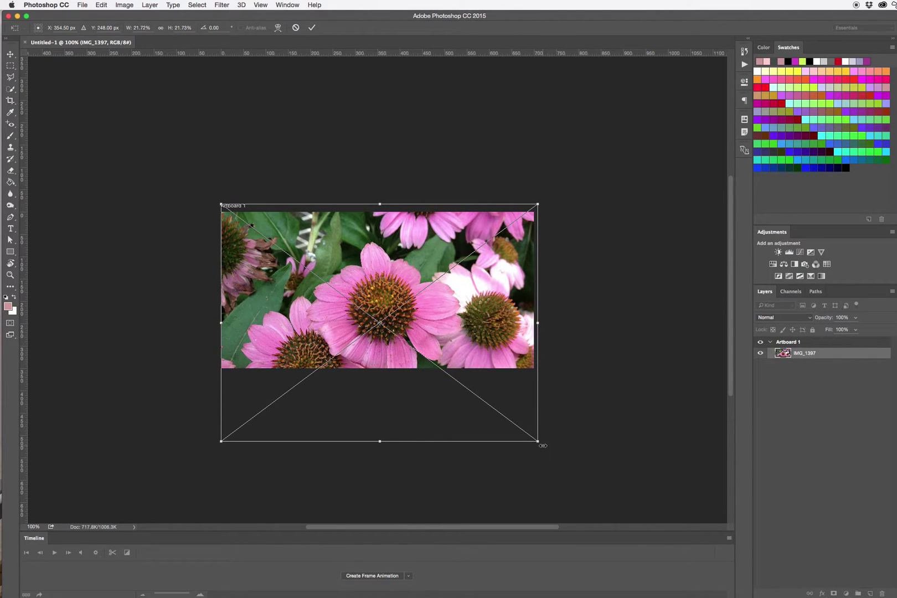
drag(461, 327, 462, 296)
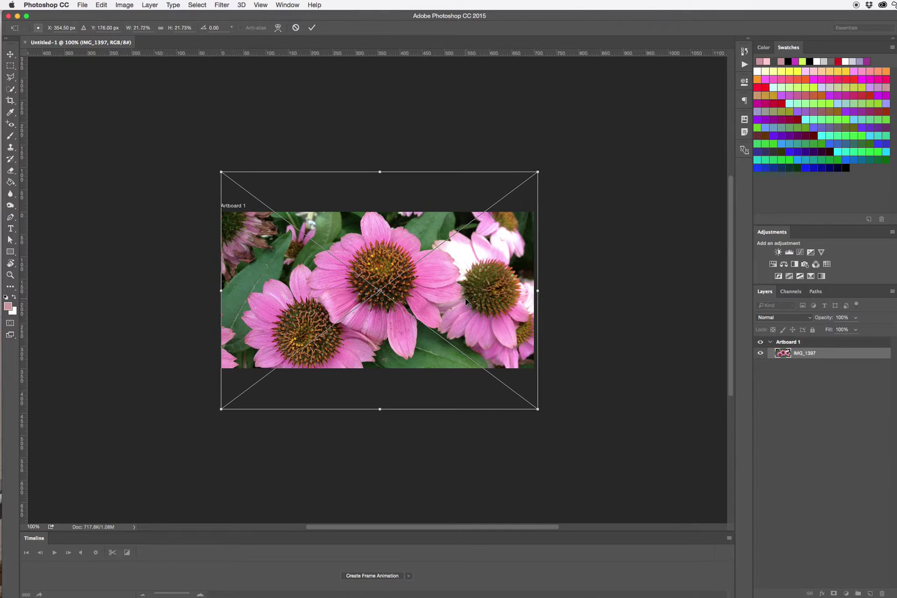
click(313, 29)
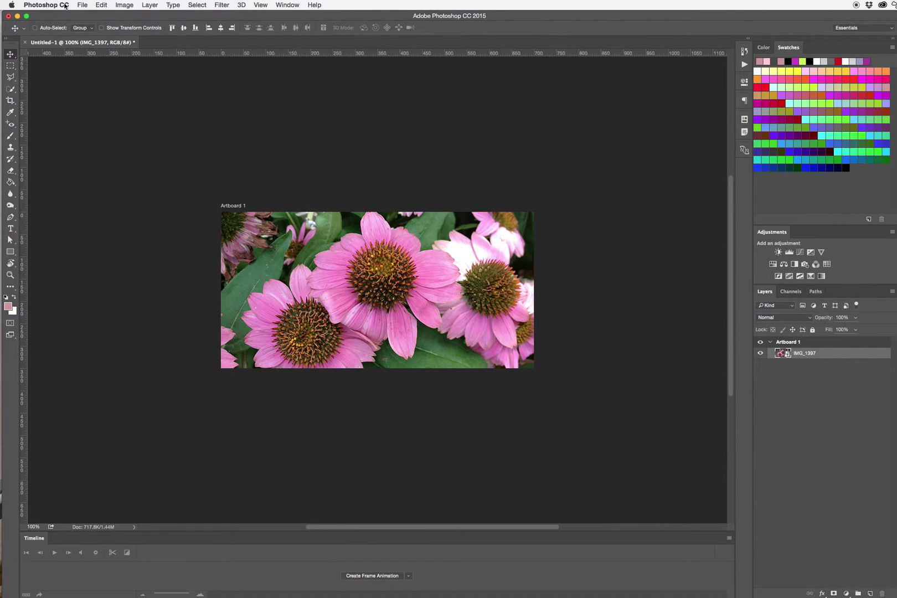
Place IMG_1475.jpg as an embedded image above the pink flowers, scaled to about 22% and positioned to fill the artboard
click(80, 5)
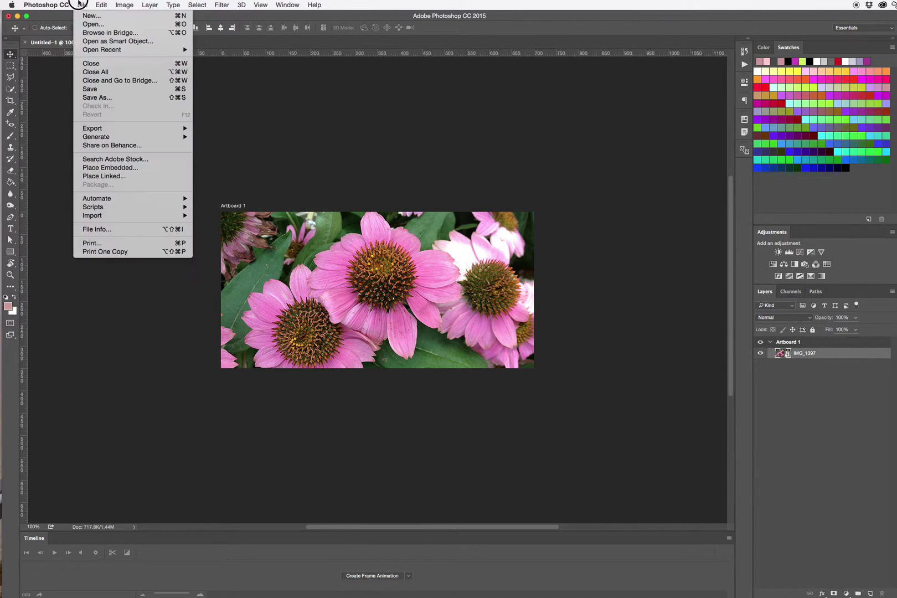
click(129, 168)
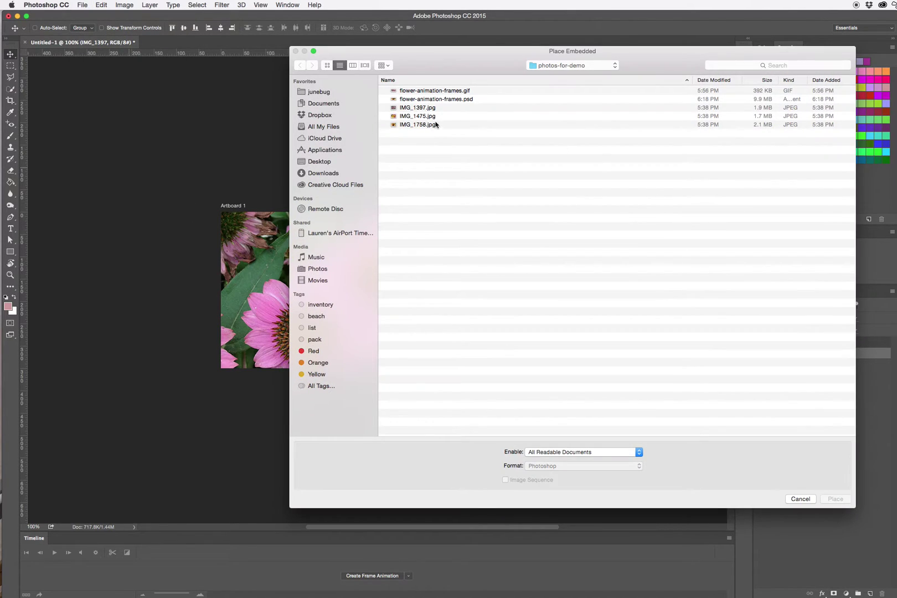
click(431, 116)
double_click(431, 116)
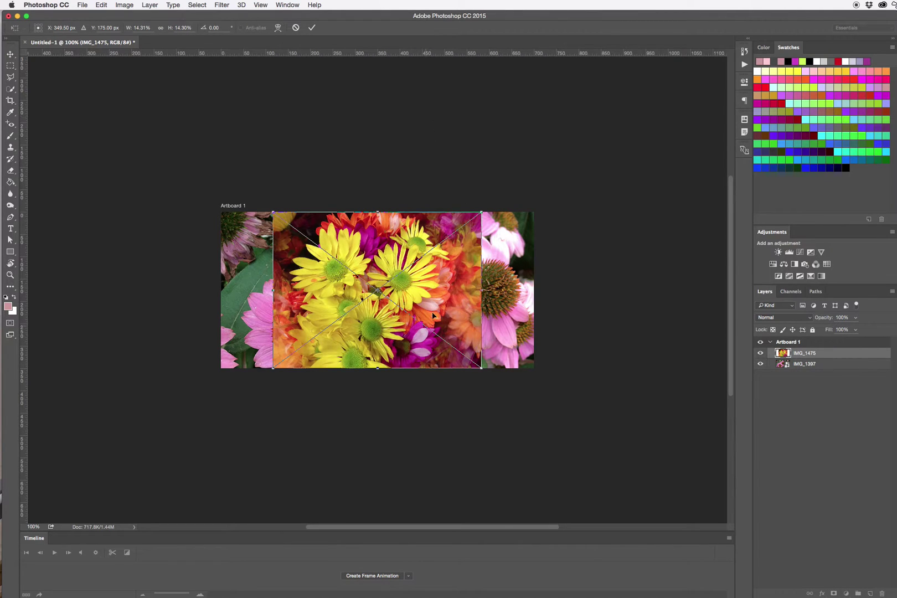
drag(482, 213, 594, 128)
drag(567, 221, 514, 246)
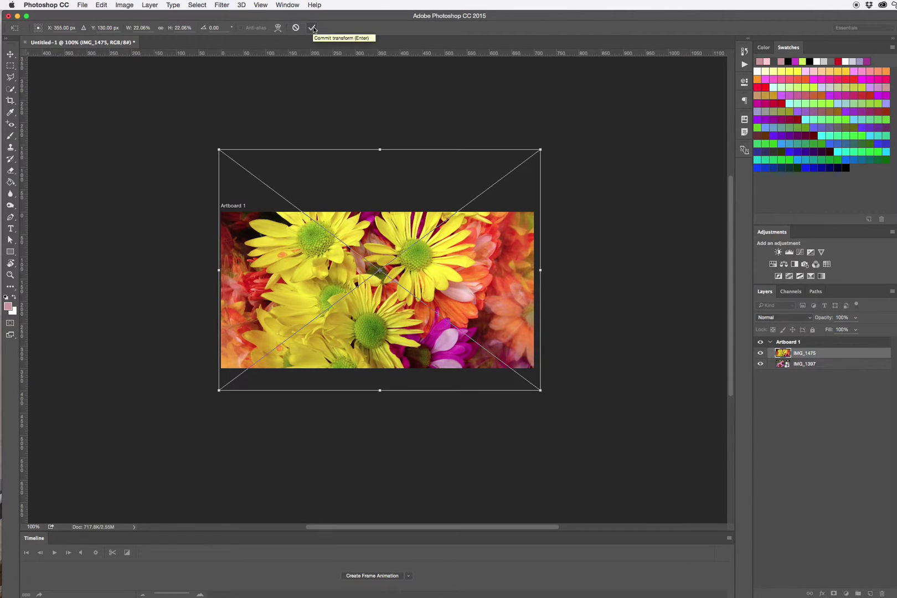
key(Return)
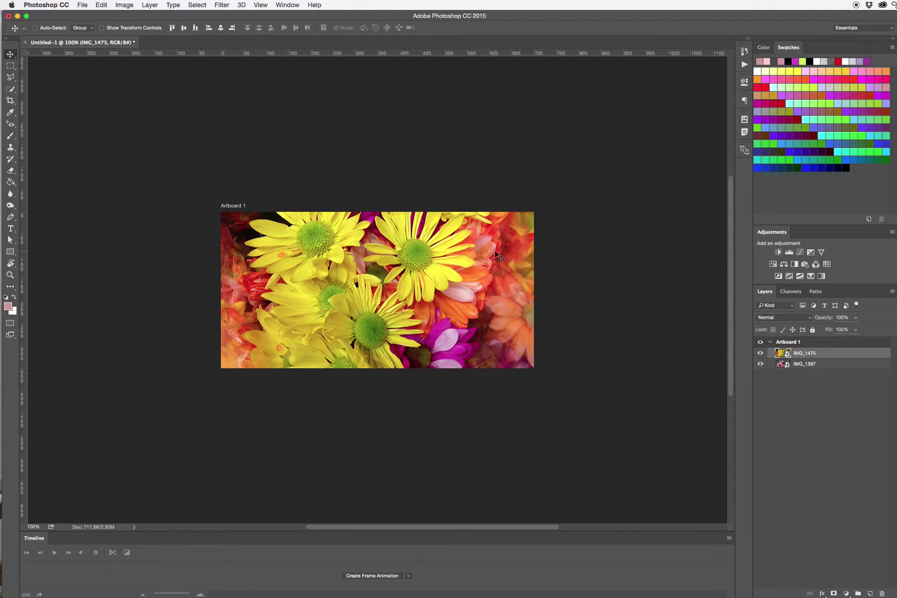
Place IMG_1758.jpg as an embedded image on top, scaled to about 22% with the large sunflower filling the artboard
click(82, 5)
click(109, 166)
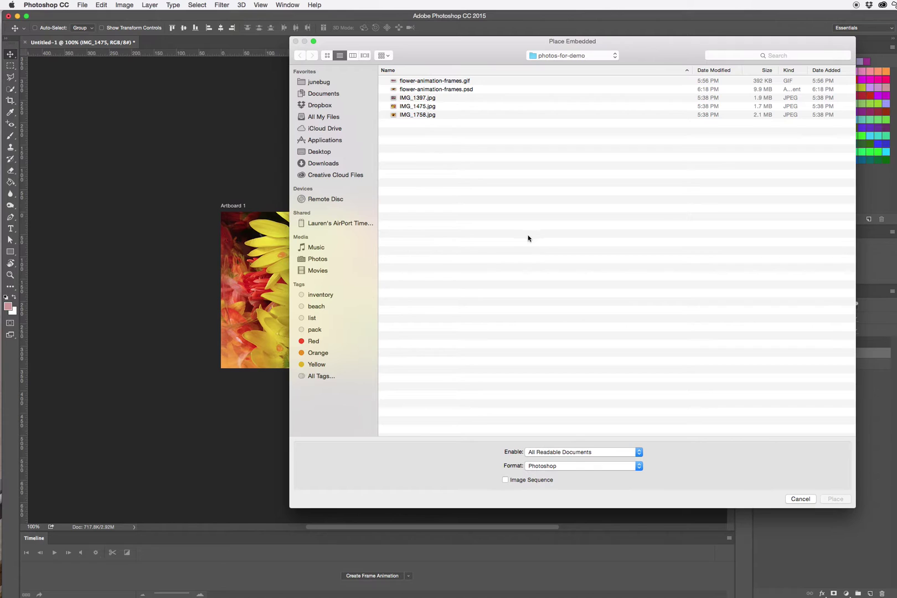
double_click(435, 114)
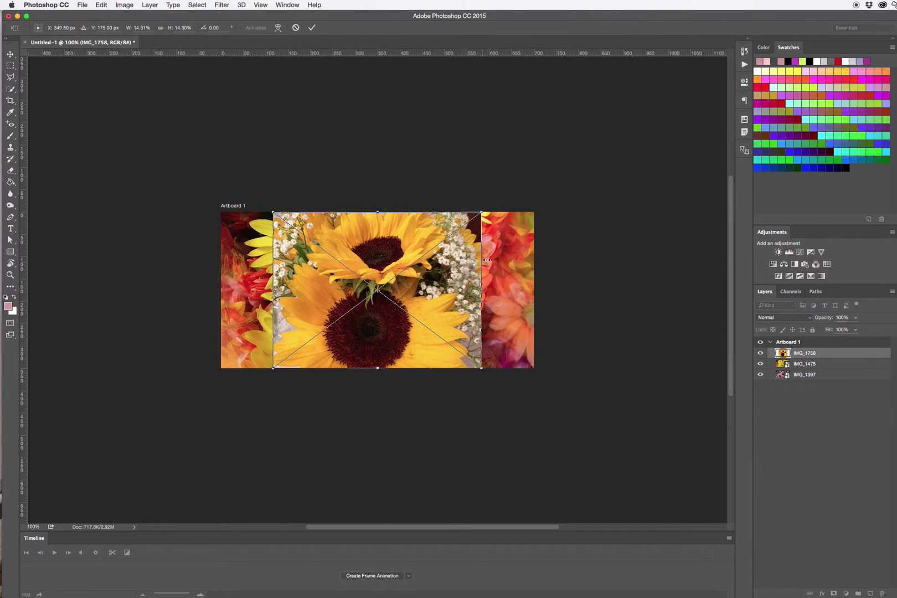
drag(482, 213, 598, 130)
drag(517, 260, 454, 277)
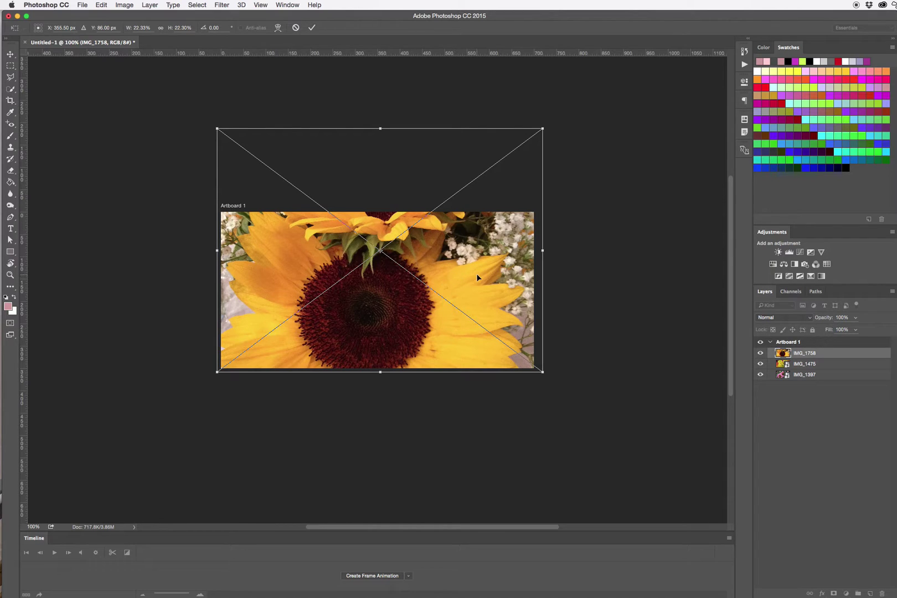
key(Return)
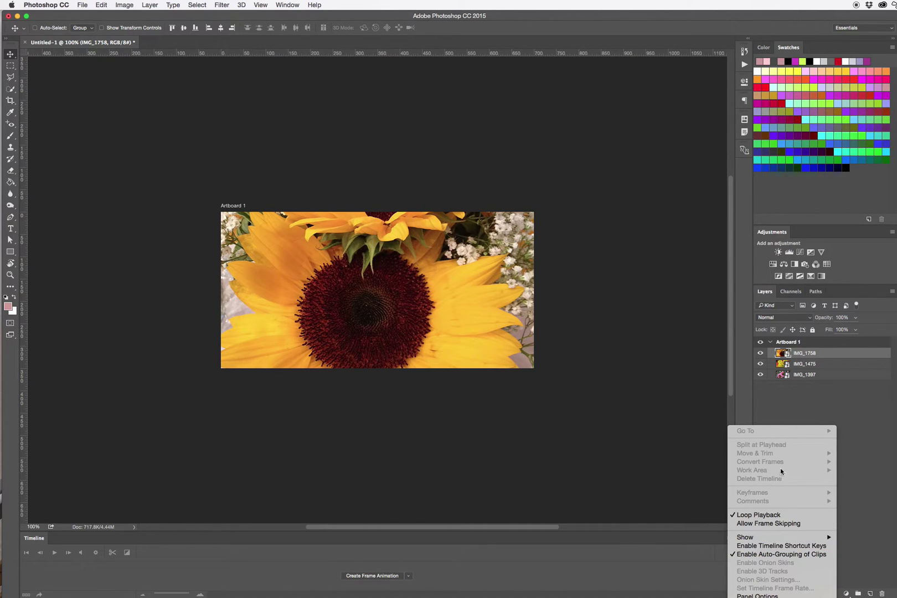
Create a frame animation in the Timeline and make its frames from the three photo layers
click(614, 461)
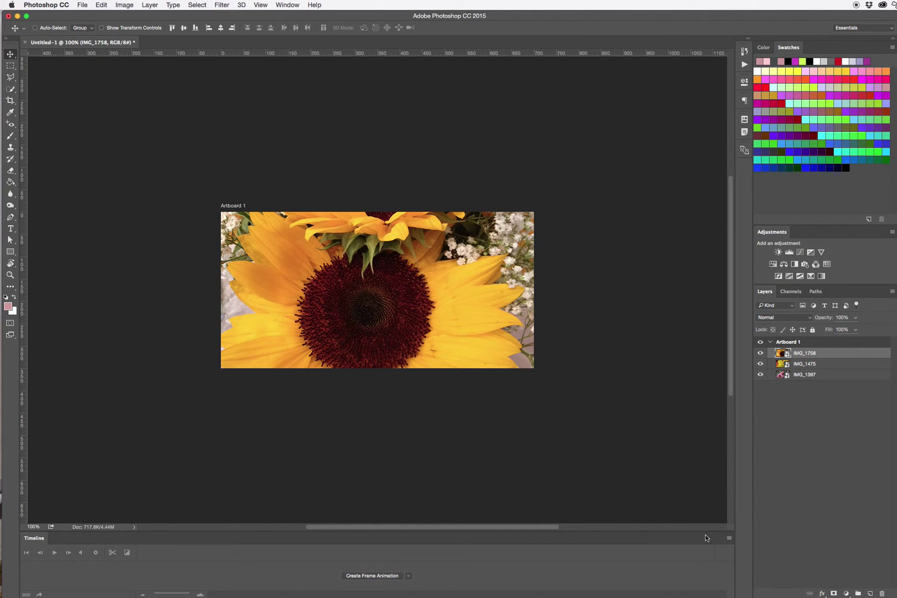
click(371, 576)
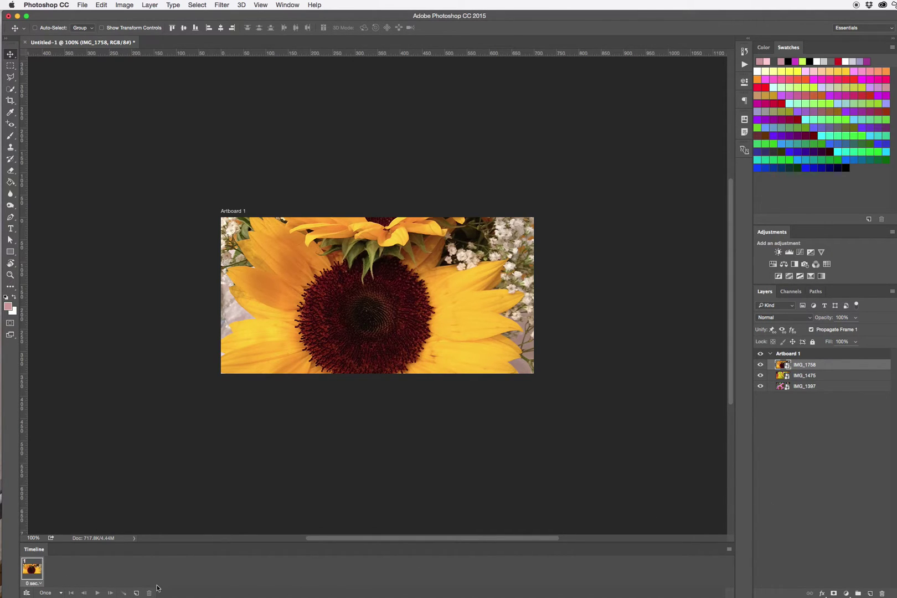
click(730, 549)
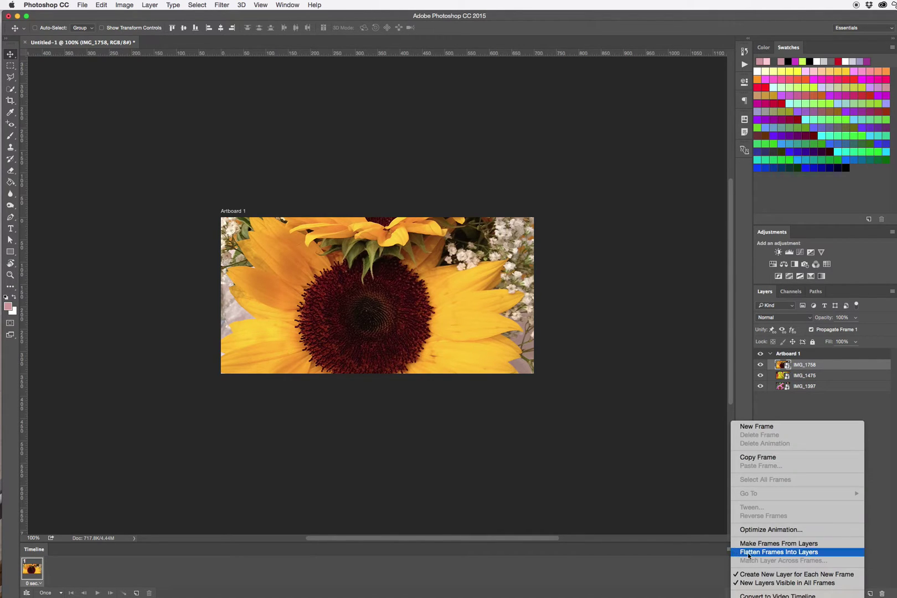
click(810, 545)
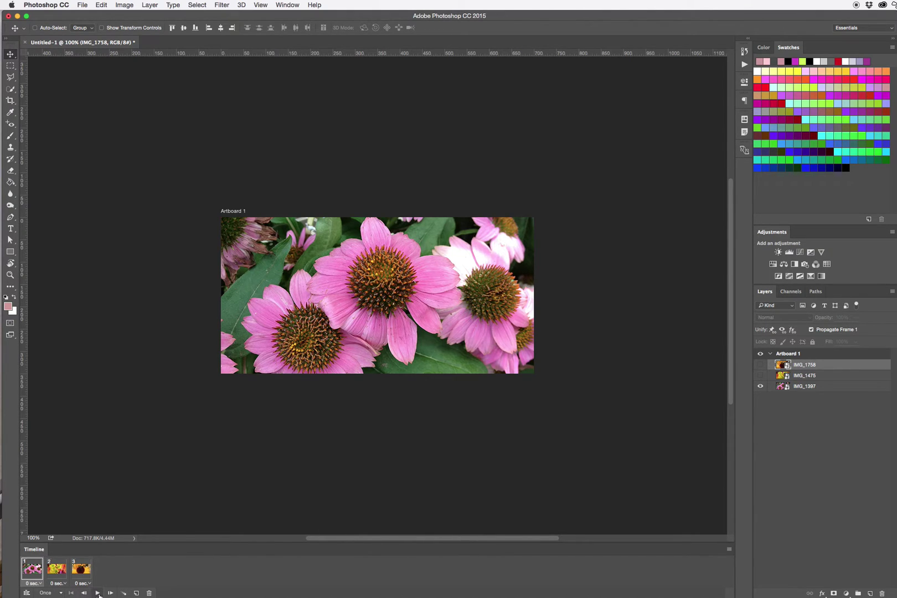
Set the animation to loop Forever, and play it briefly as a preview
click(61, 592)
click(47, 596)
click(97, 593)
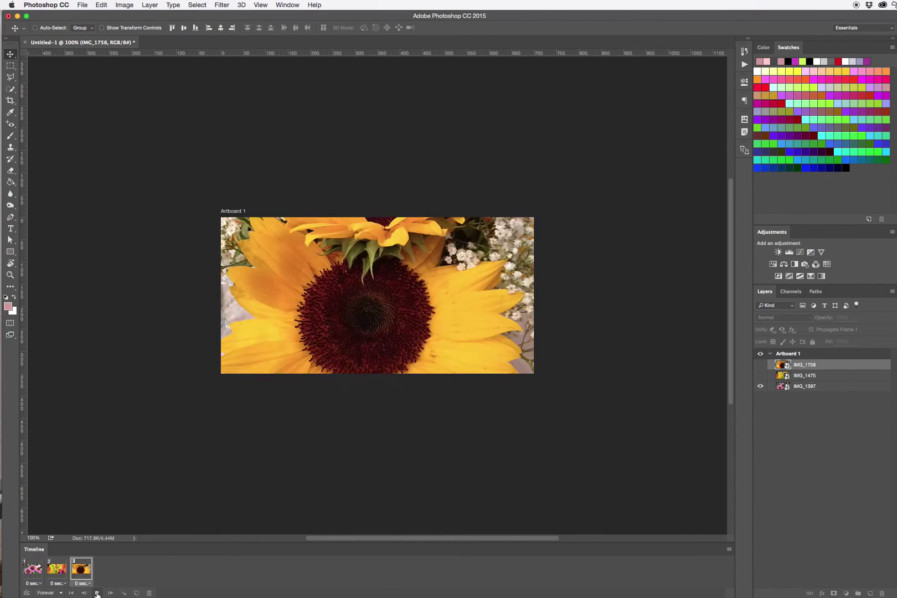
click(97, 592)
Set the delay of all three frames to 1.0 second and preview the animation
click(34, 582)
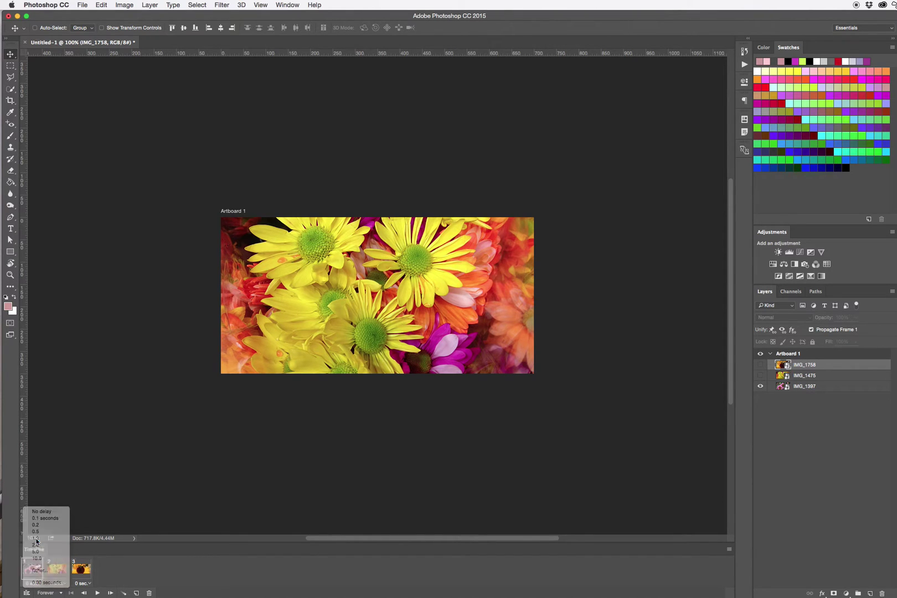
click(35, 538)
click(63, 584)
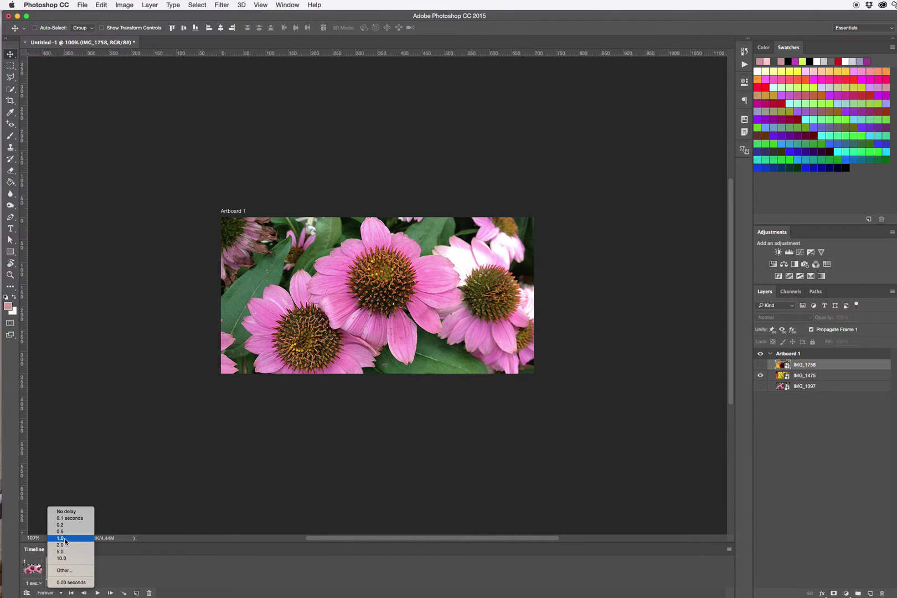
click(61, 538)
click(86, 584)
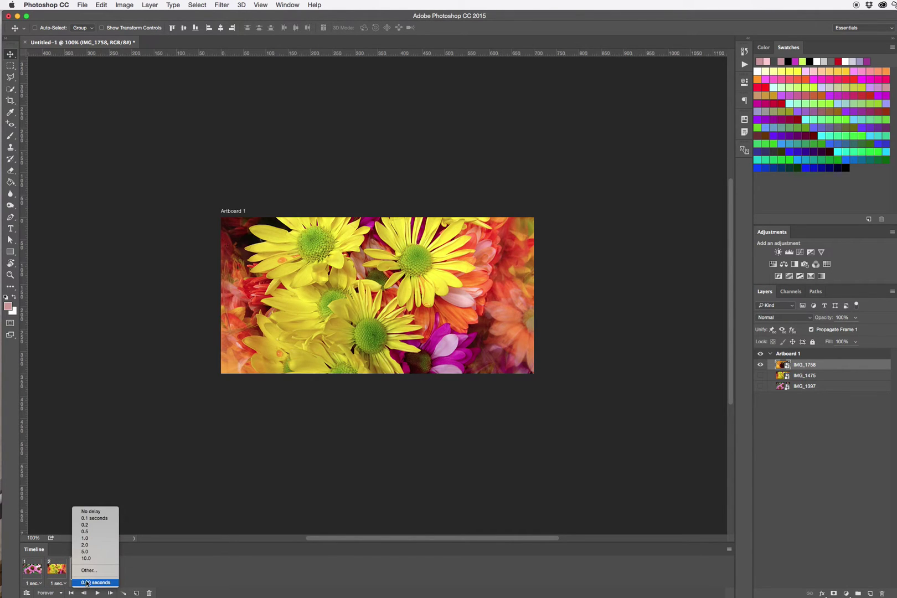
click(89, 537)
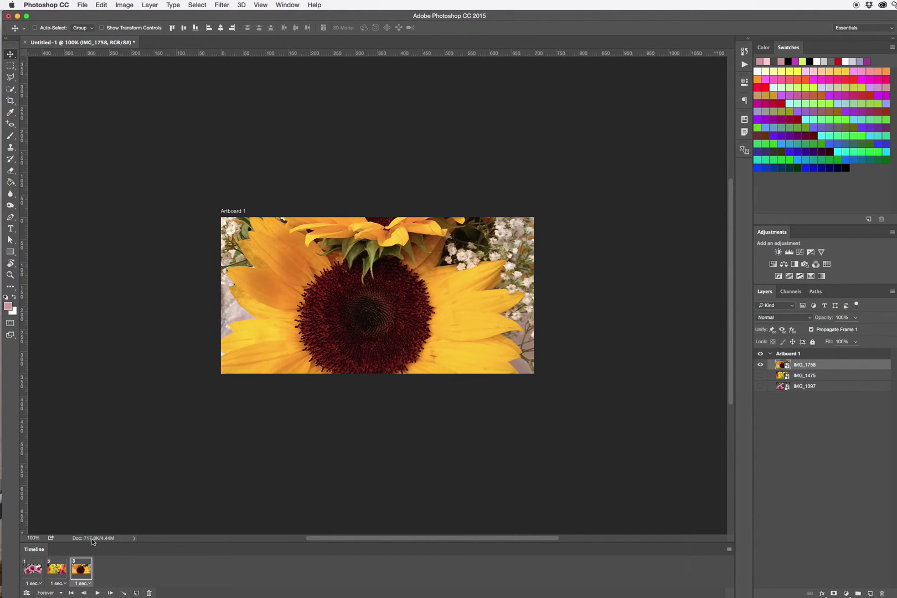
click(97, 593)
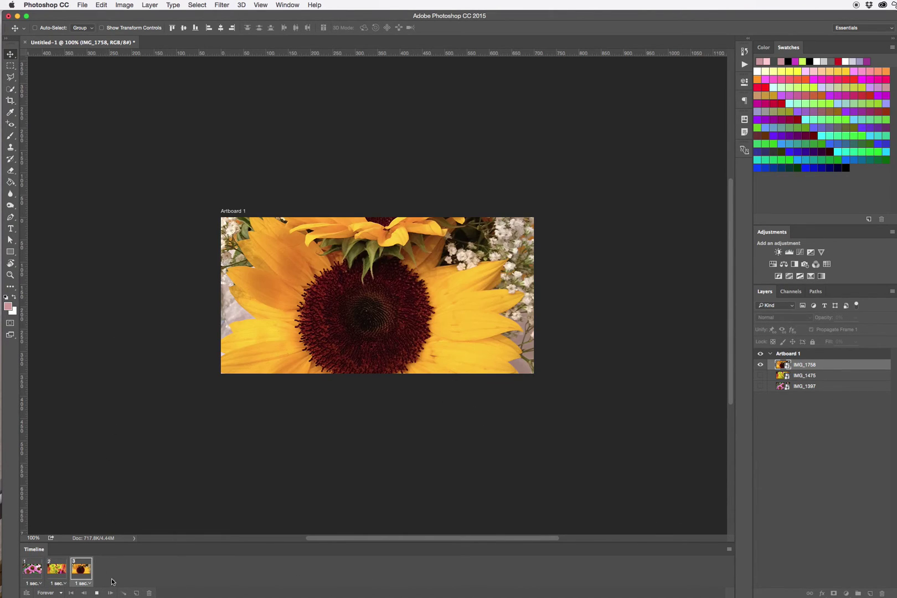
click(96, 593)
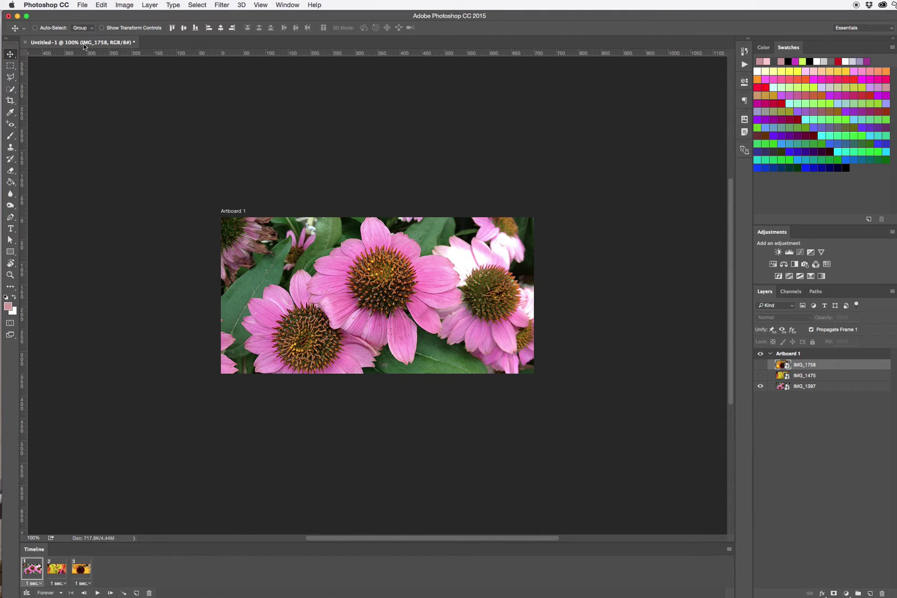
Start a Save for Web (Legacy) export of the animation with GIF as the file format
click(80, 4)
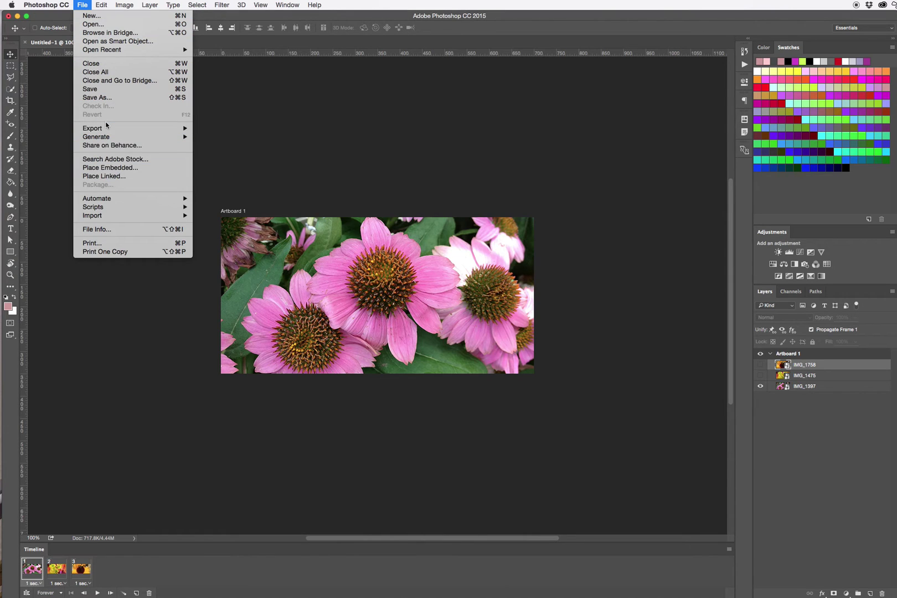
mouse_move(107, 130)
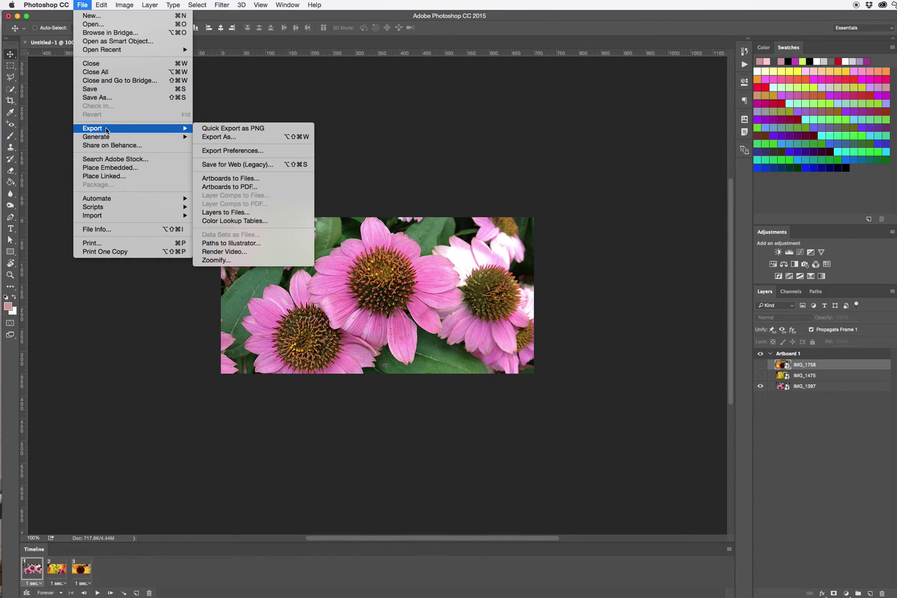
click(241, 165)
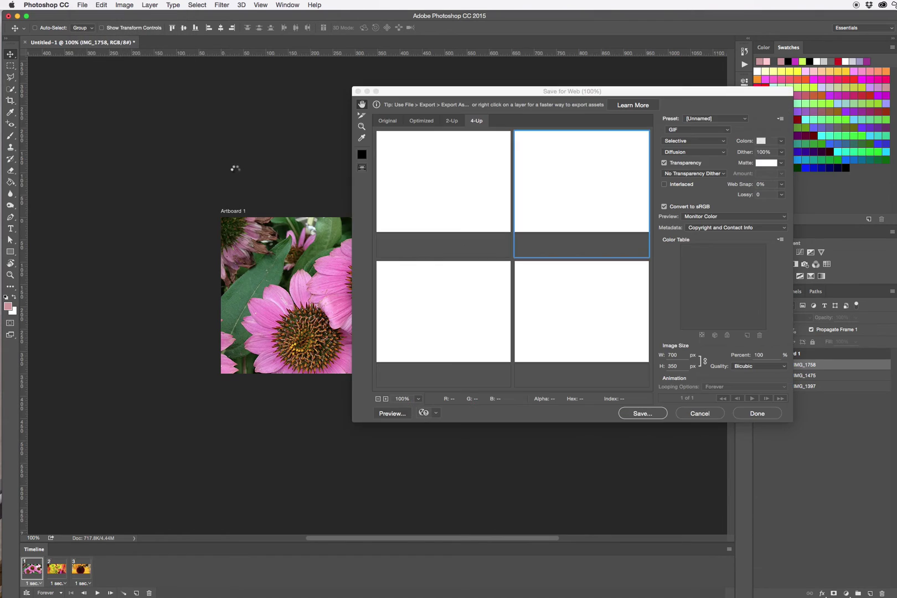
click(710, 131)
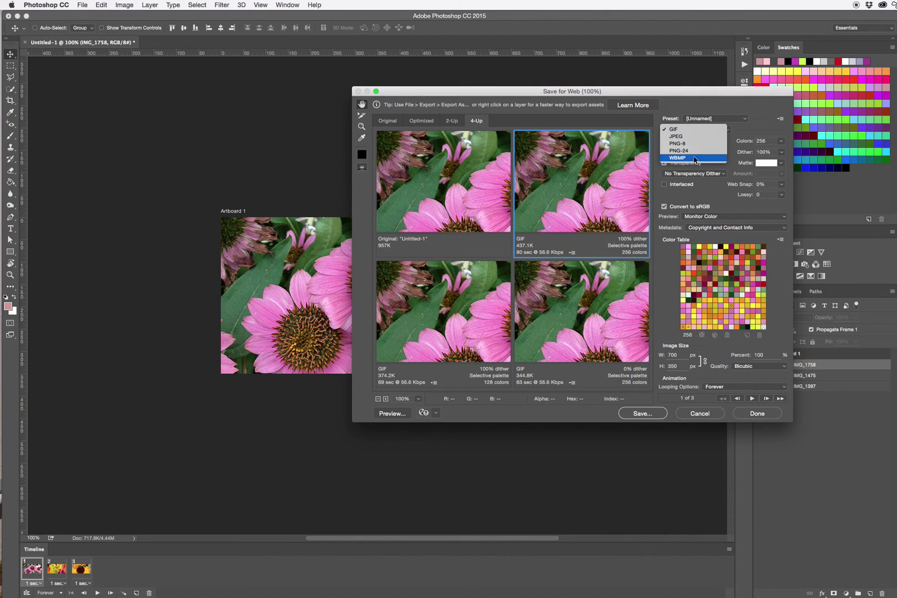
click(695, 129)
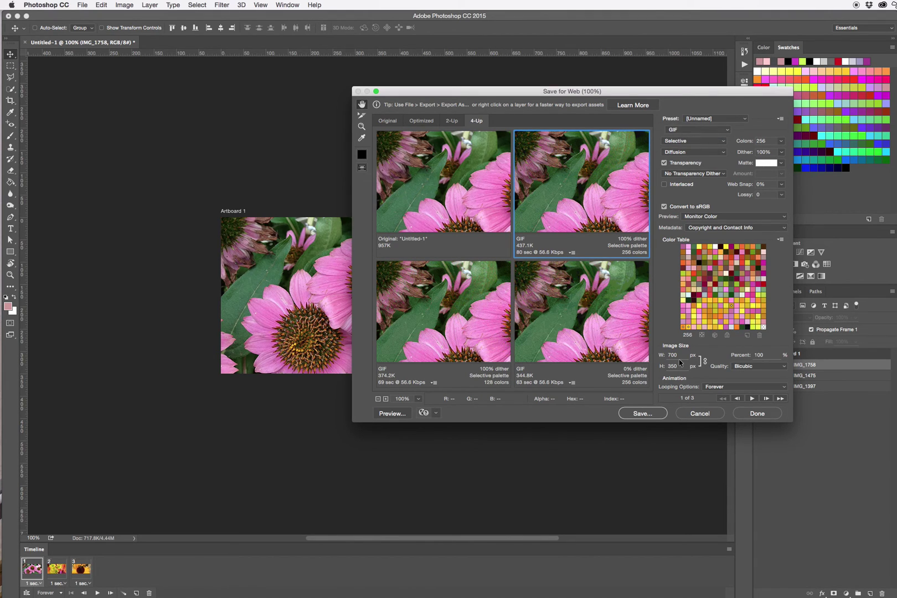
Save the optimized GIF as flower-animation in the photos-for-demo folder
click(644, 414)
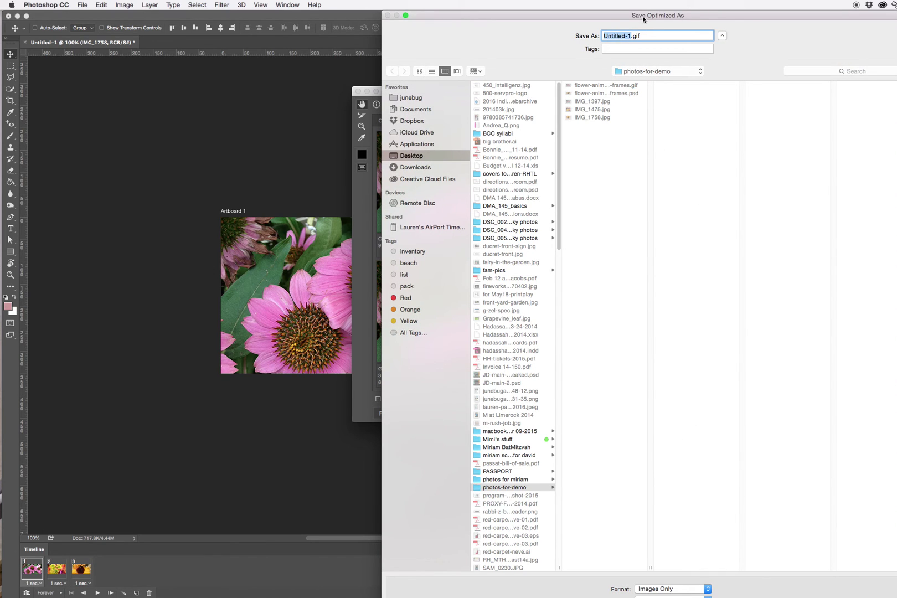
text(flower-animation)
key(Return)
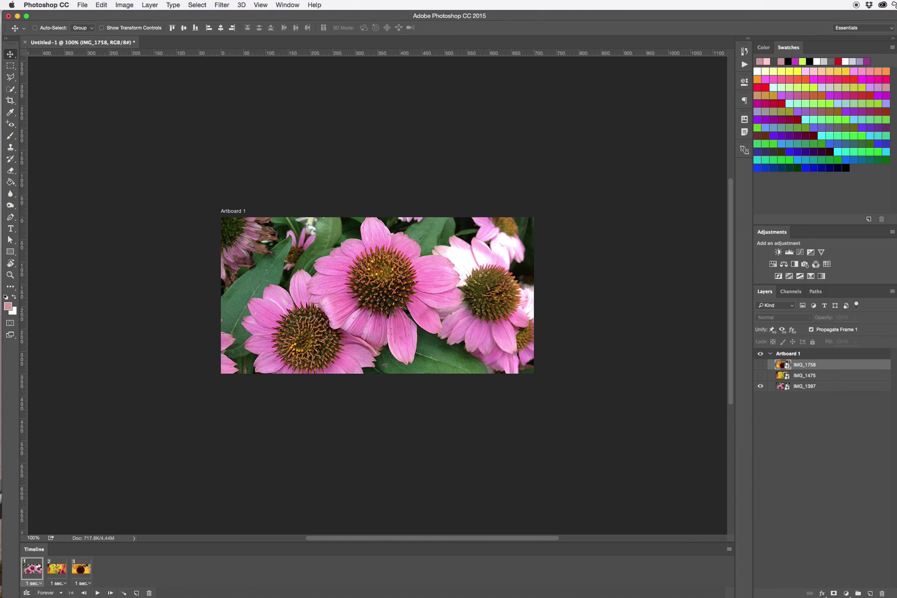
Switch to Safari and move its window fully into view to watch flower-animation.gif playing in the browser
key(super+Tab)
drag(885, 33, 495, 44)
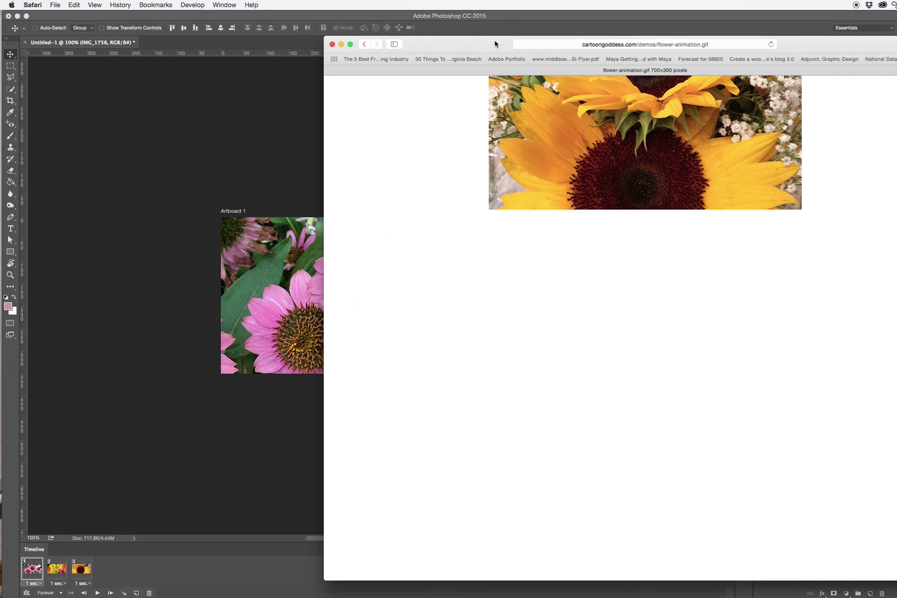
drag(855, 44, 683, 22)
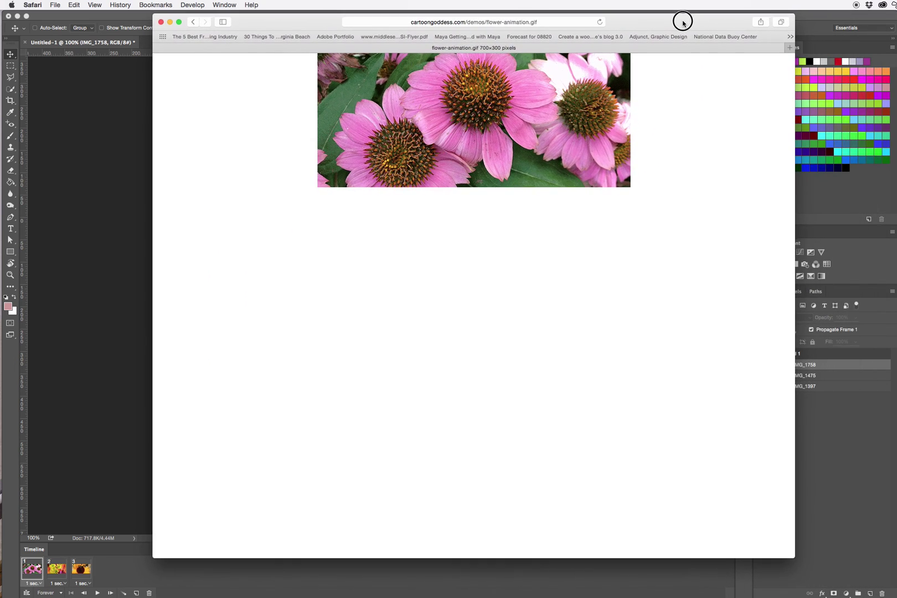